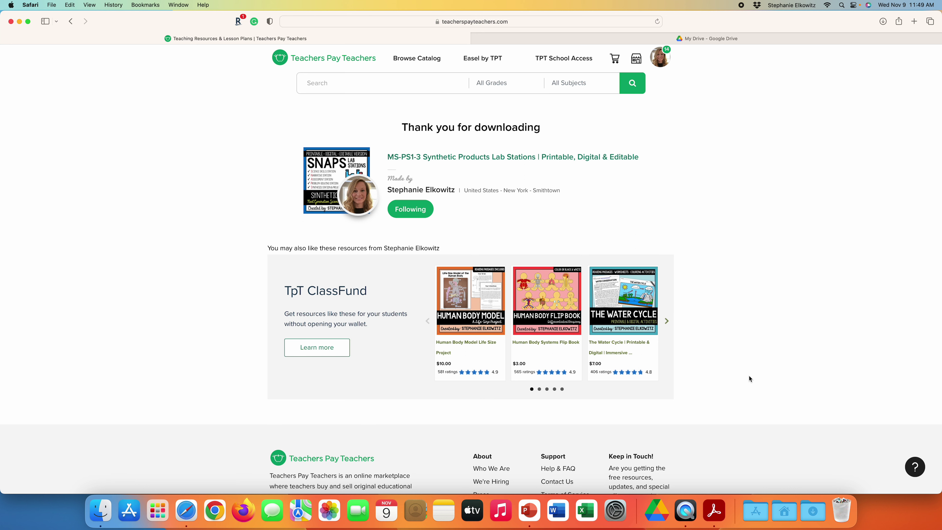
- Show the recent downloads from the Dock's Downloads stack to reach the MS-PS1-3 folder
click(811, 514)
- Open Downloads in Finder and expand the MS-PS1-3 Synthetic Products folder to show its four files
click(838, 452)
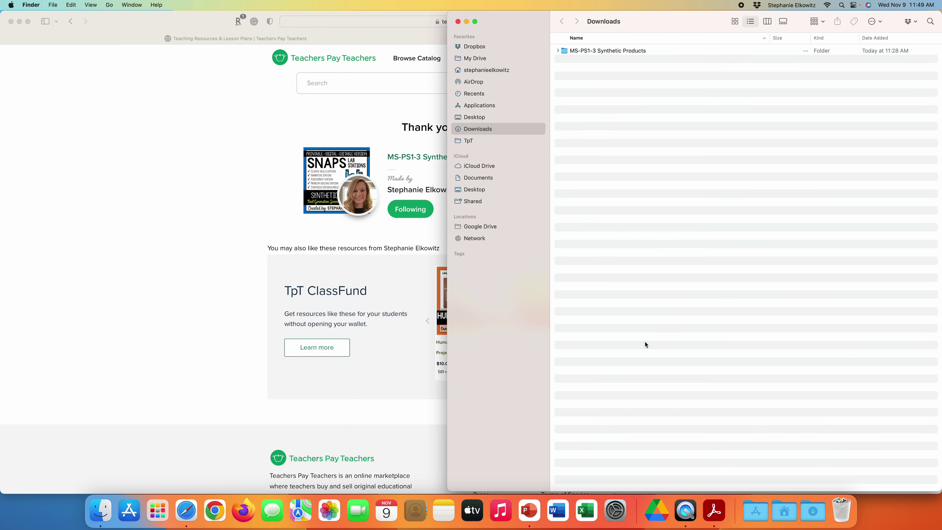
click(564, 50)
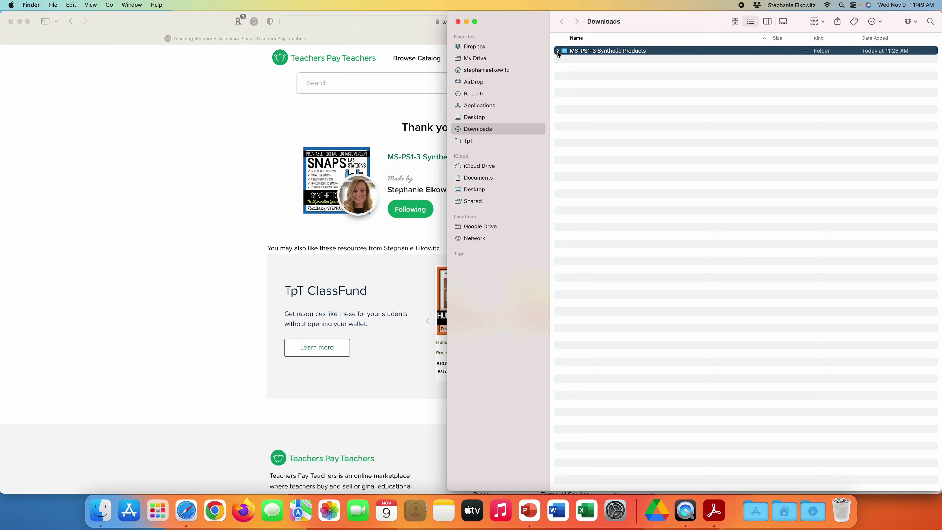
click(557, 50)
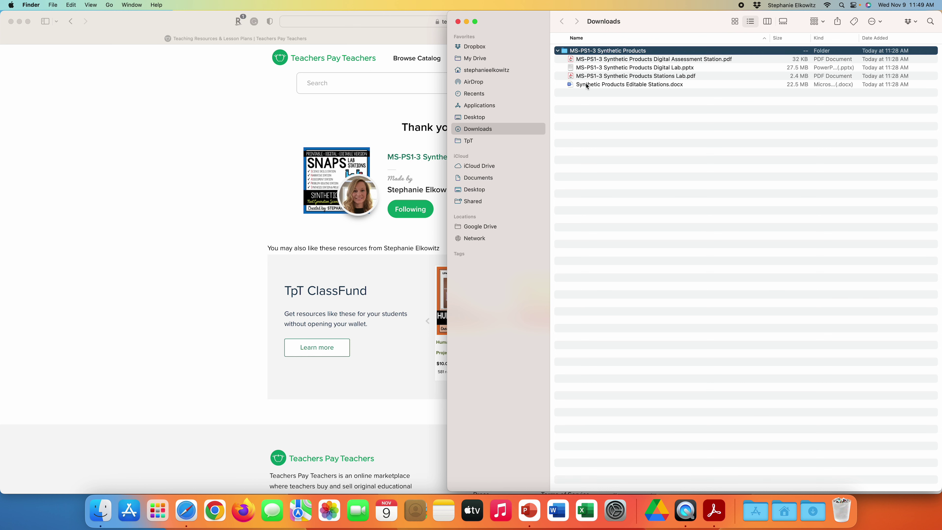
click(557, 51)
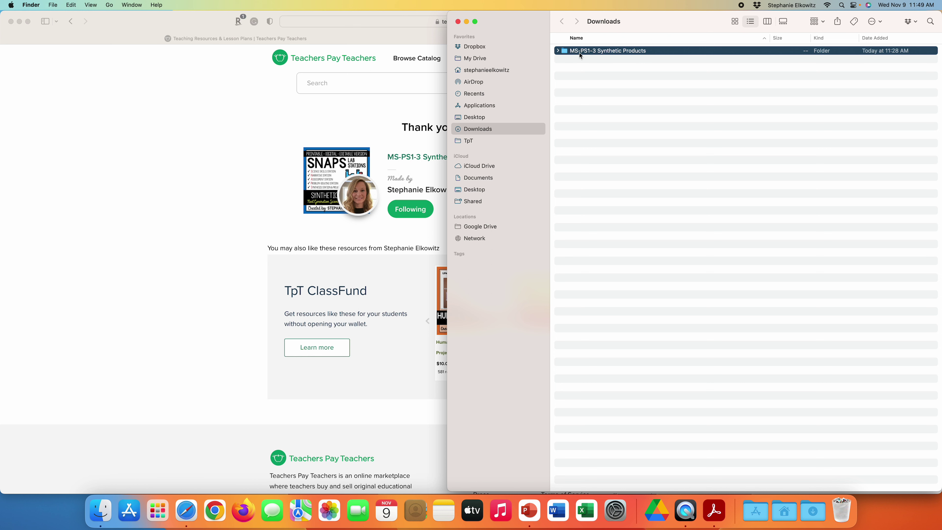
click(558, 51)
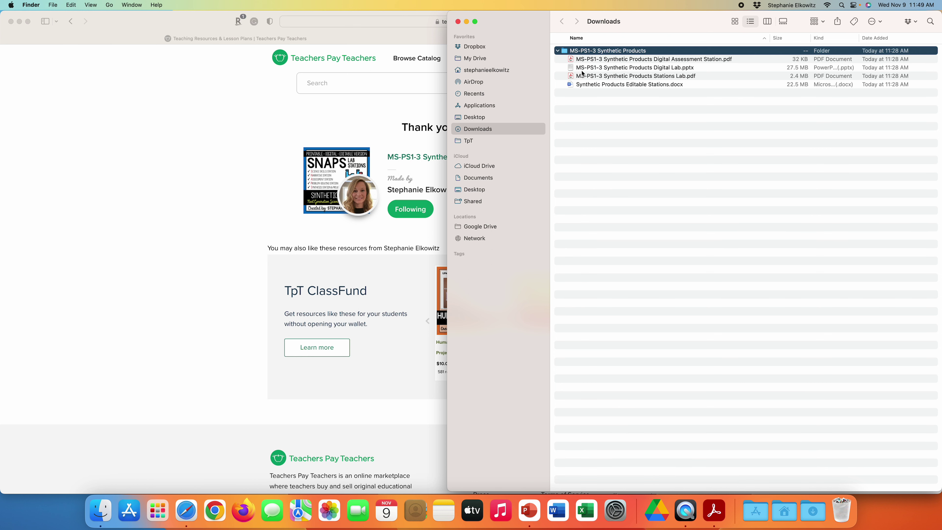
right_click(565, 53)
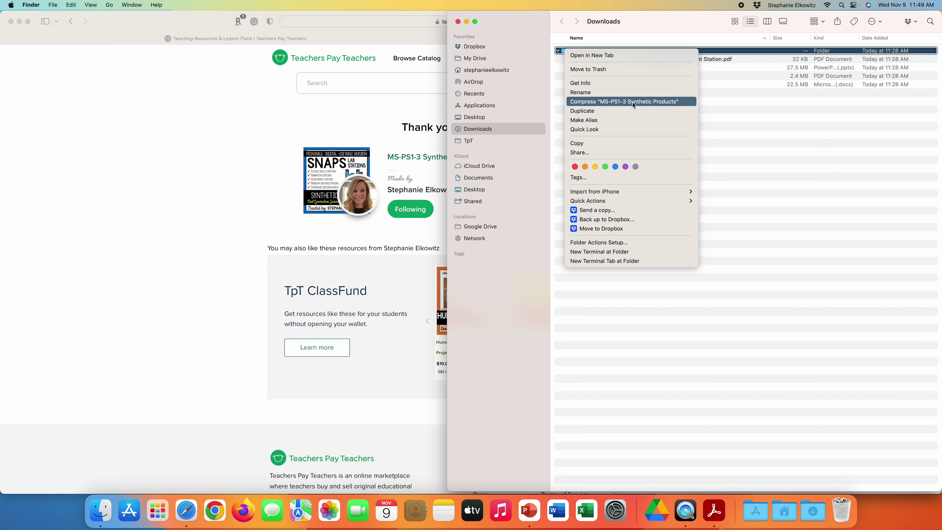
click(559, 60)
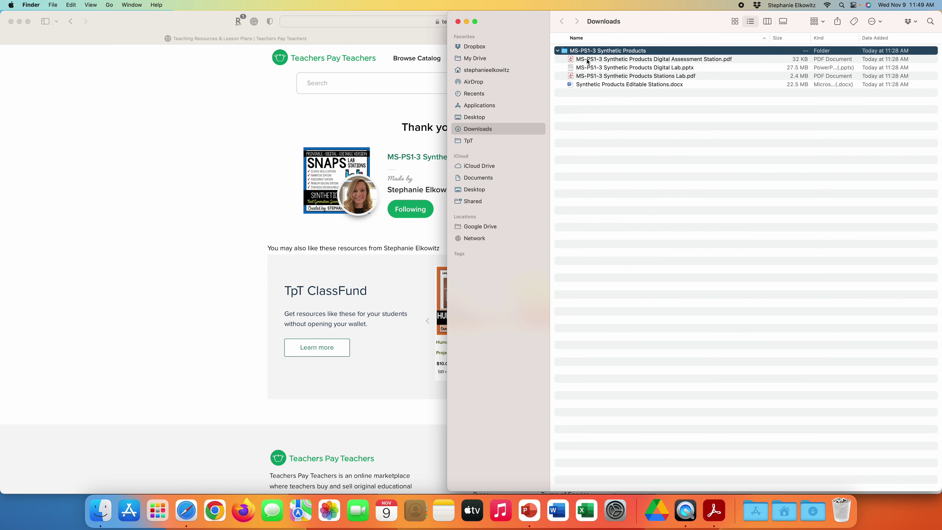
- Select Synthetic Products Digital Lab.pptx, then switch to the My Drive tab in Safari
click(634, 68)
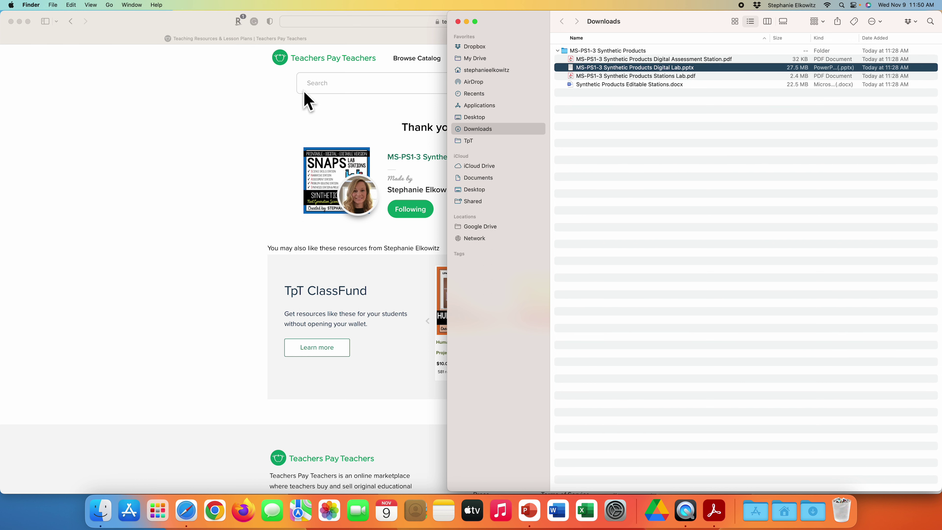
click(269, 112)
click(593, 40)
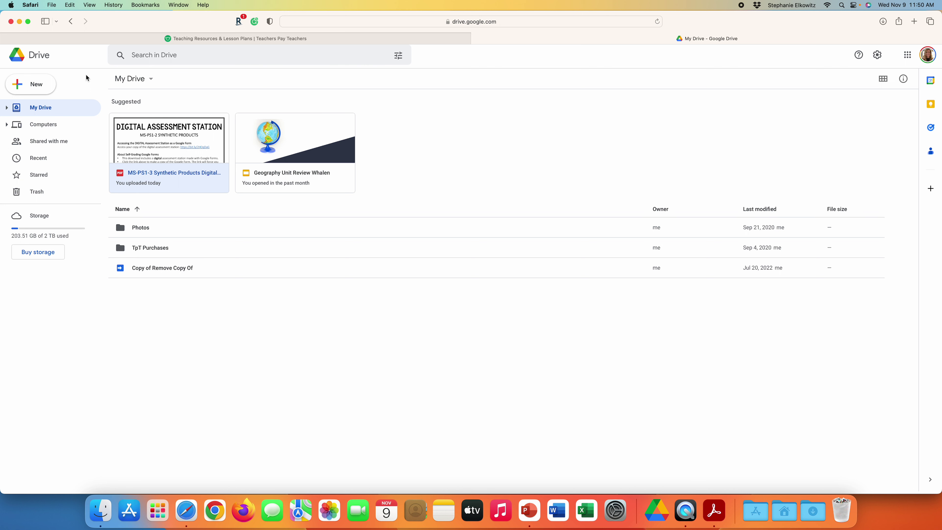
- Upload Digital Lab.pptx from the MS-PS1-3 folder in Downloads to My Drive with File upload
click(49, 86)
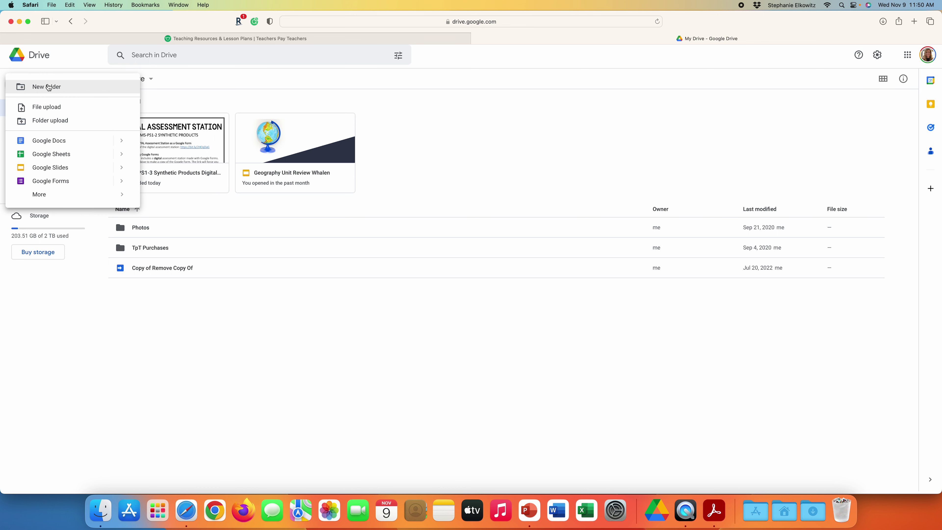
click(58, 111)
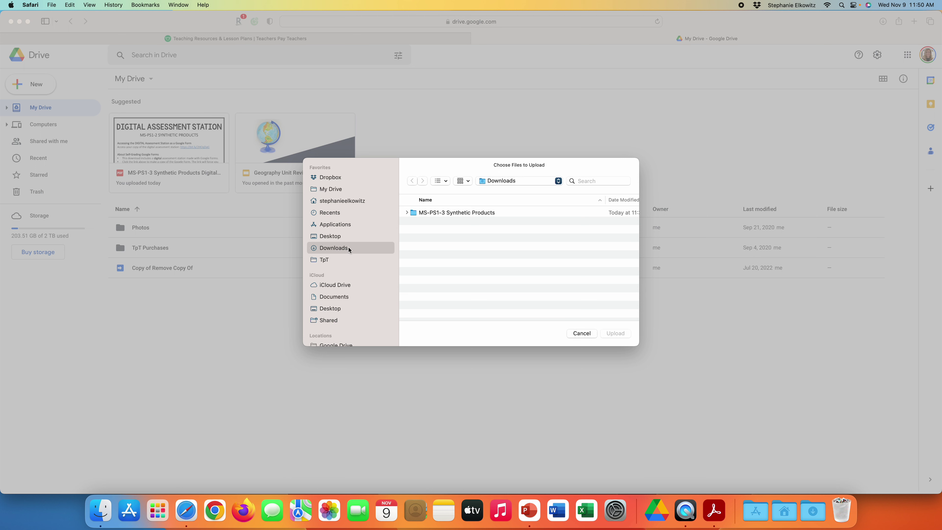
click(407, 213)
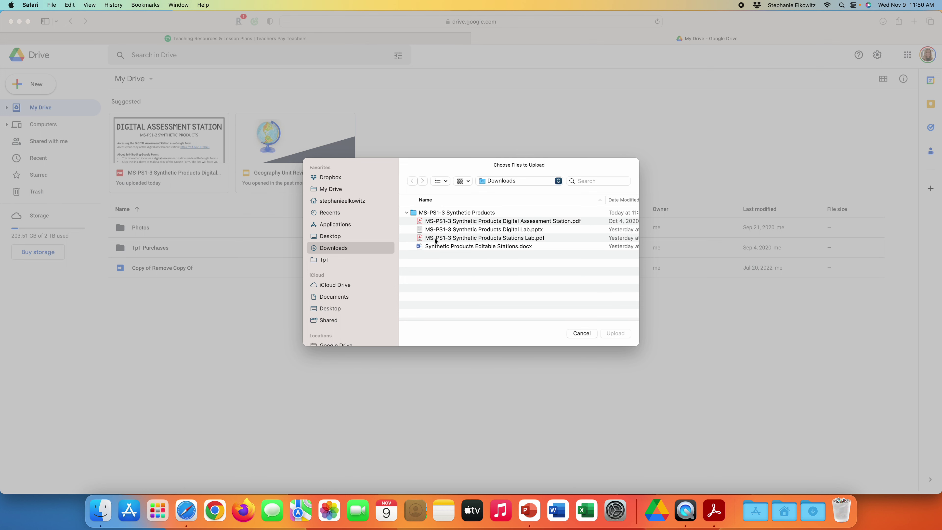
click(441, 230)
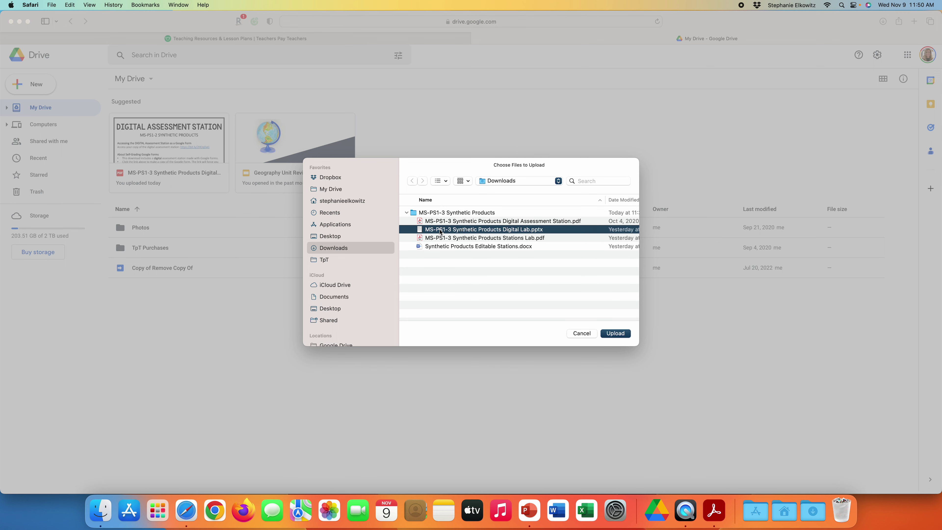
click(627, 334)
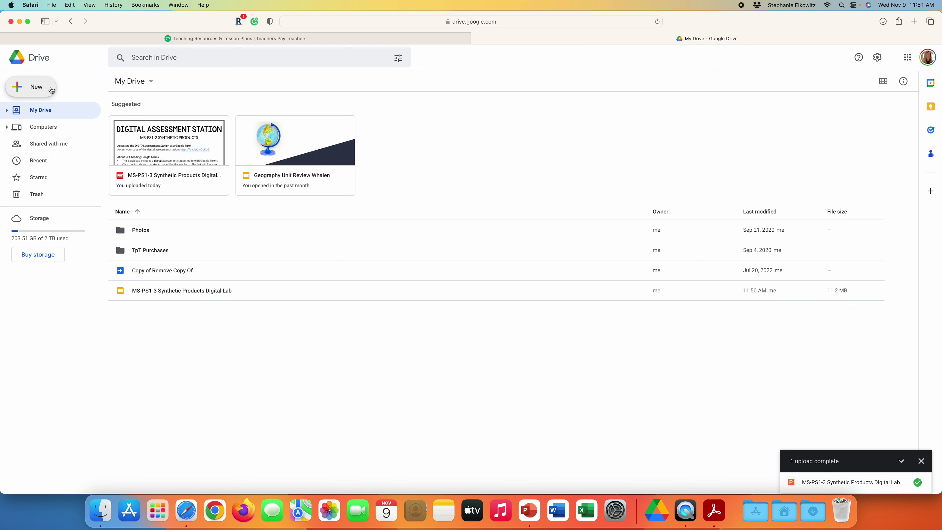
- Upload the entire MS-PS1-3 Synthetic Products folder from Downloads to My Drive with Folder upload
click(47, 91)
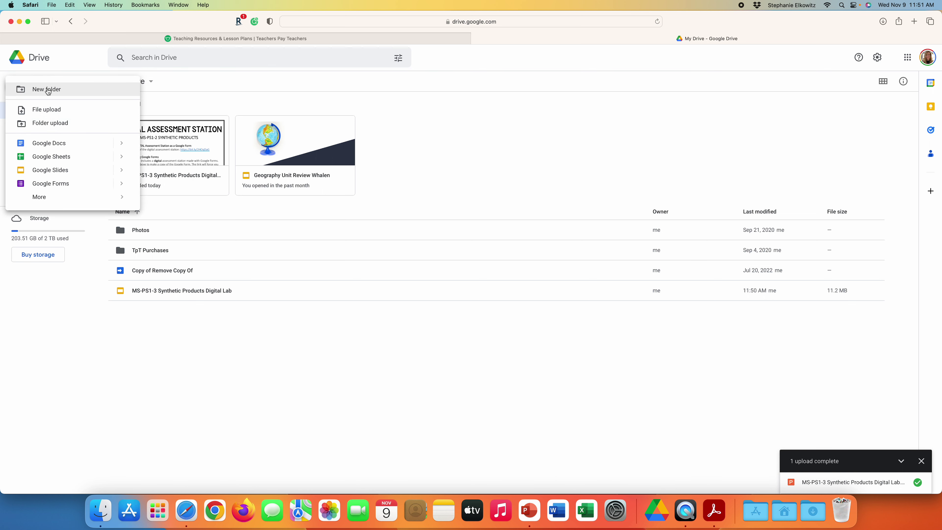
click(76, 125)
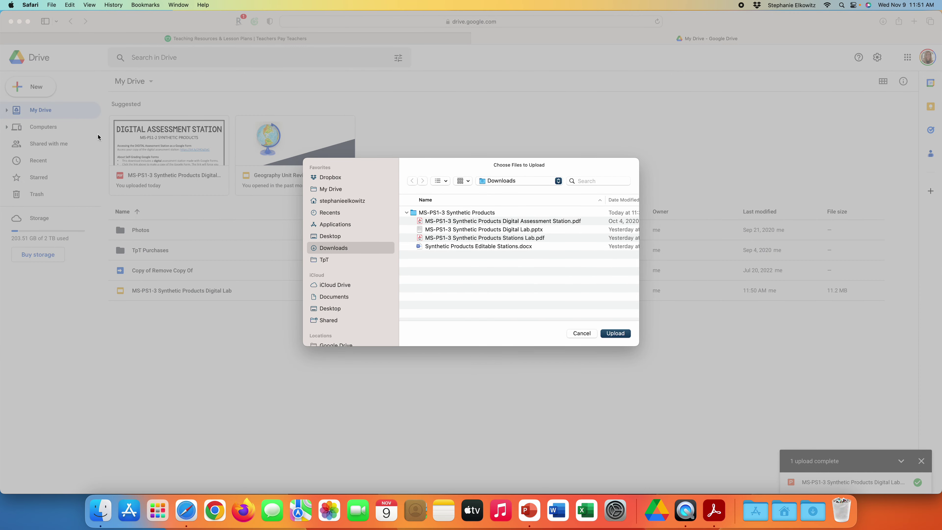
click(405, 212)
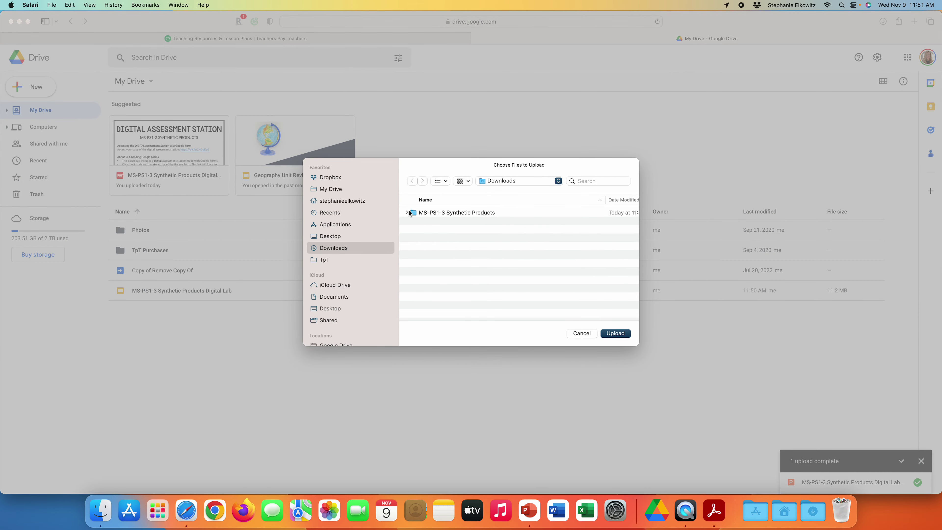
click(414, 214)
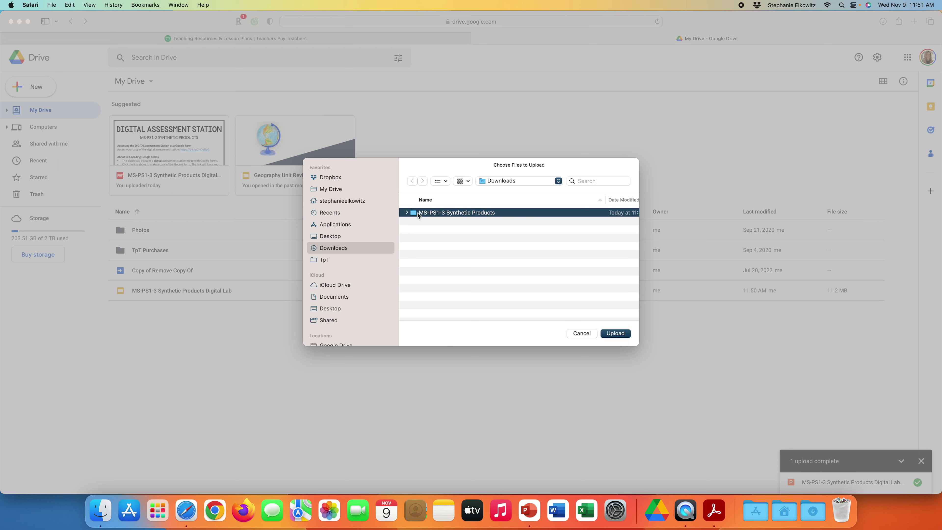
scroll(408, 214, right, 1)
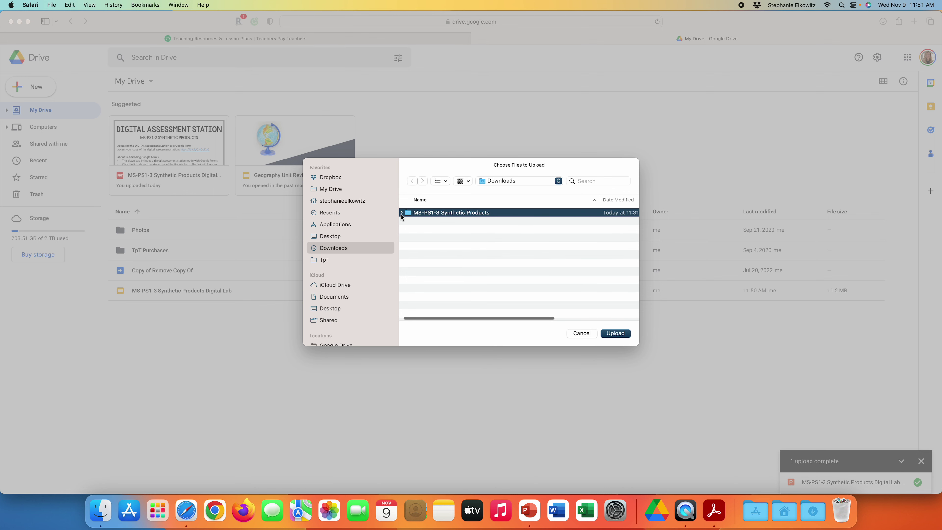
scroll(478, 234, left, 1)
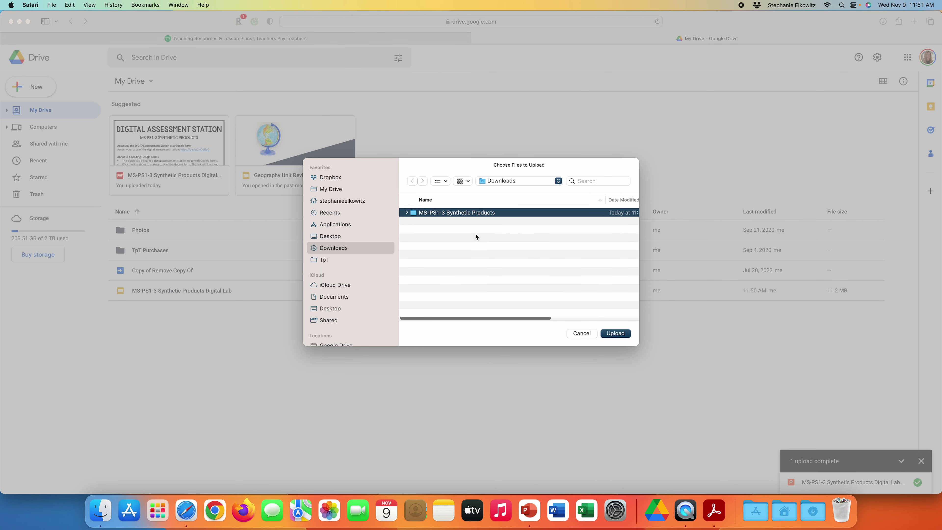
click(615, 334)
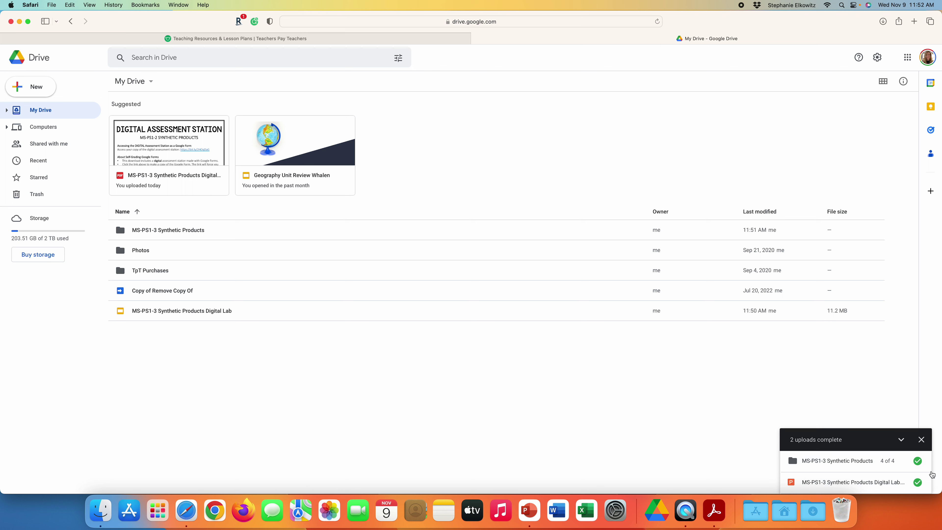
mouse_move(915, 476)
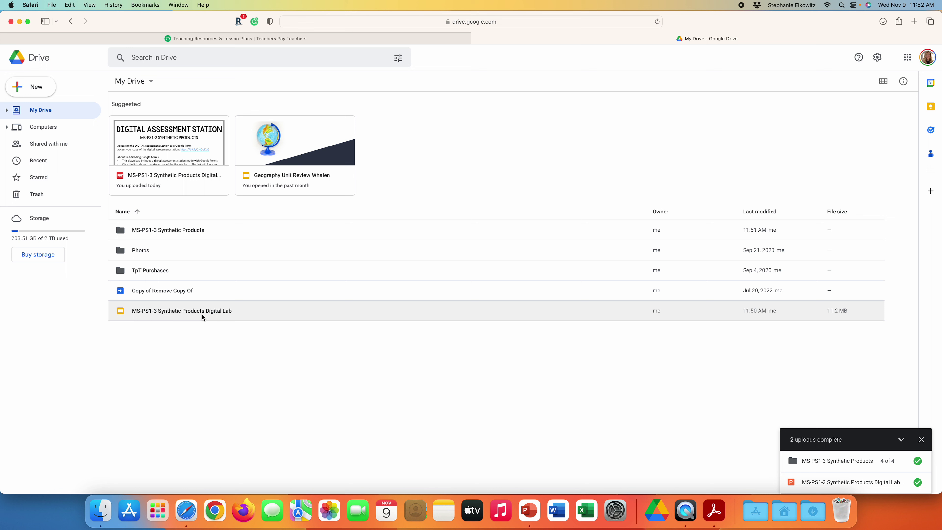
double_click(193, 231)
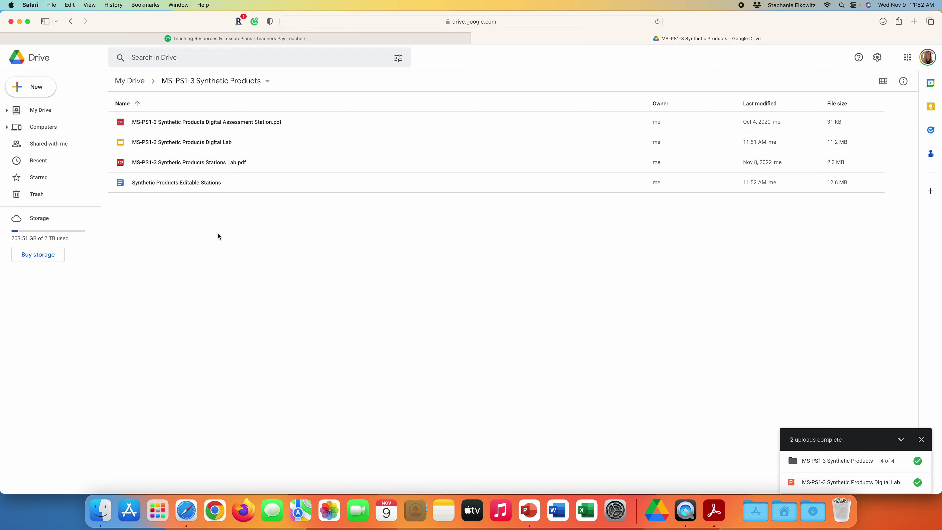
click(129, 81)
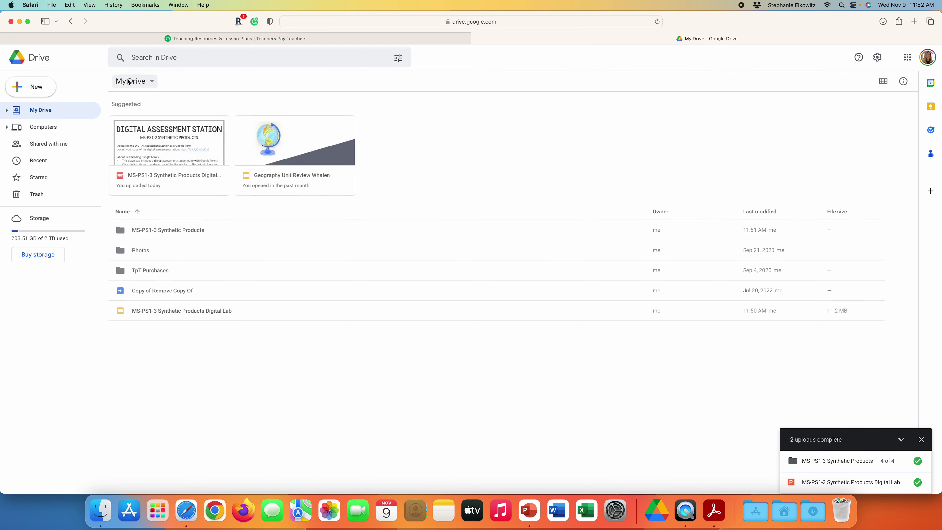
- Create a 'SNAPs Labs' folder in My Drive and drag the Digital Lab file into it
right_click(210, 385)
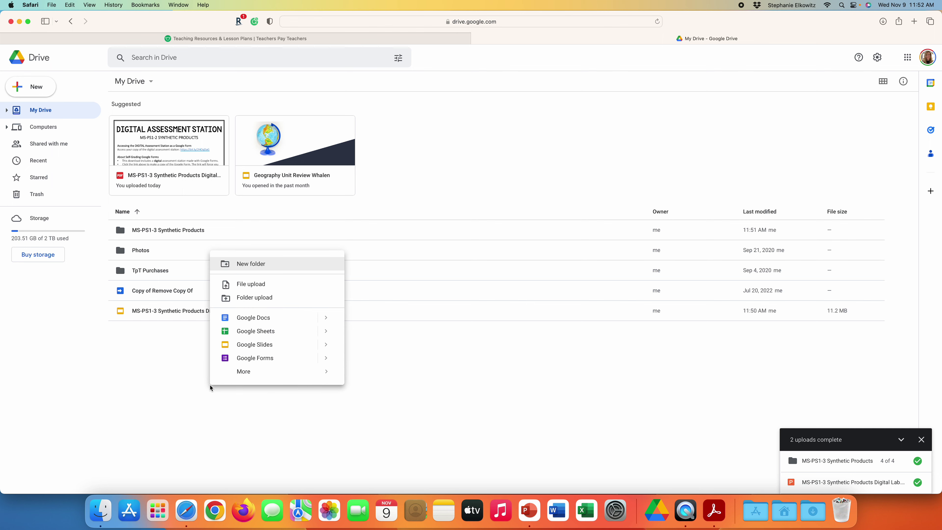
click(261, 266)
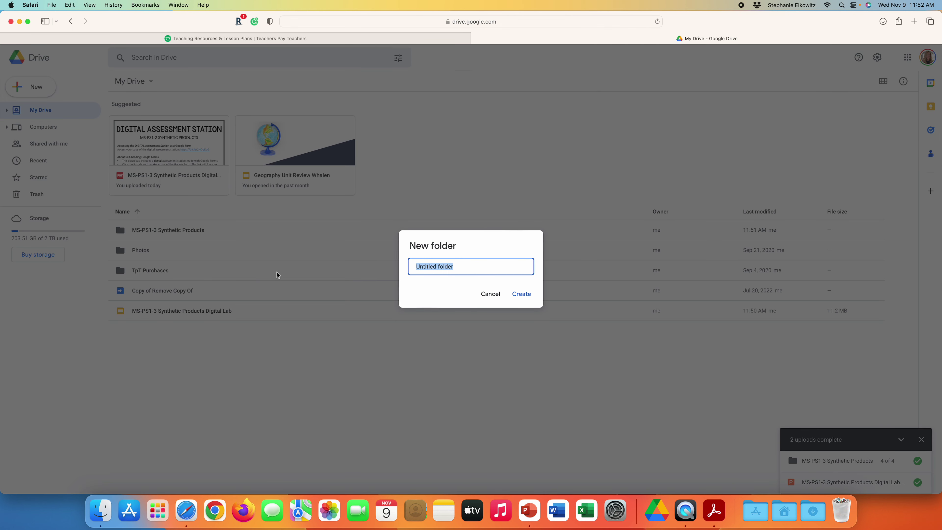
text(SN)
text(APs and)
key(Return)
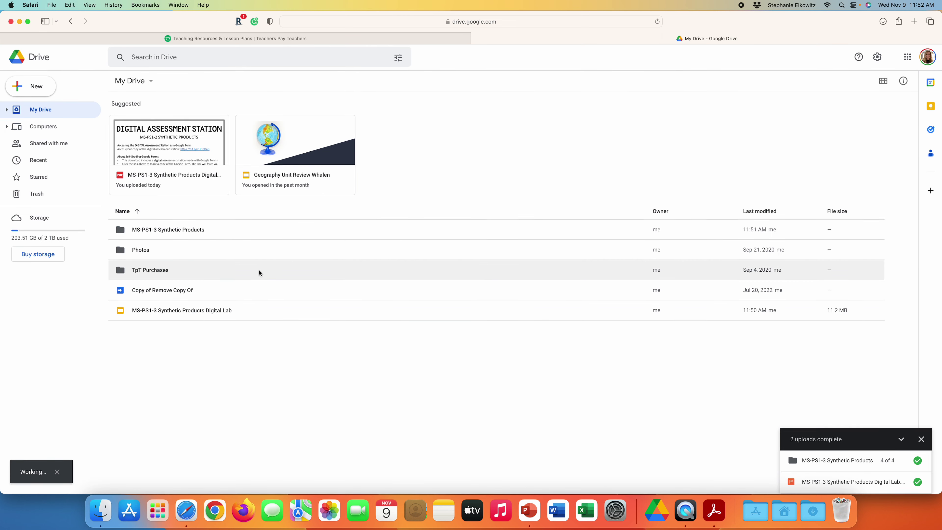
drag(163, 336, 155, 268)
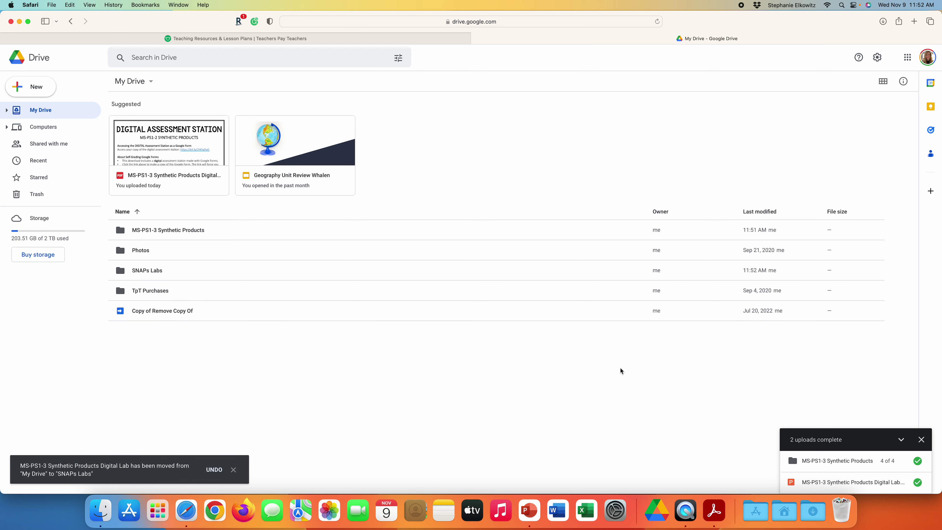
click(921, 439)
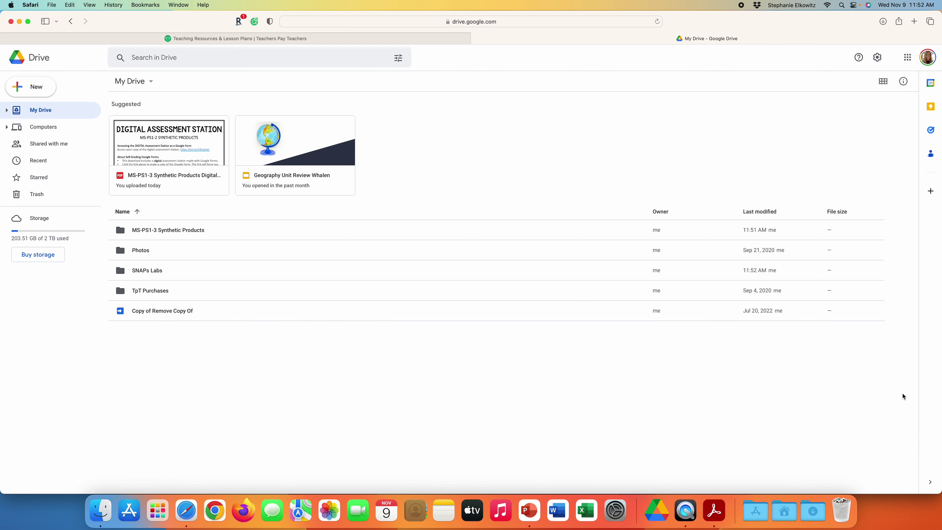
- Drag Digital Lab.pptx from Finder's Downloads onto the Drive window to upload it to My Drive
drag(941, 11, 448, 5)
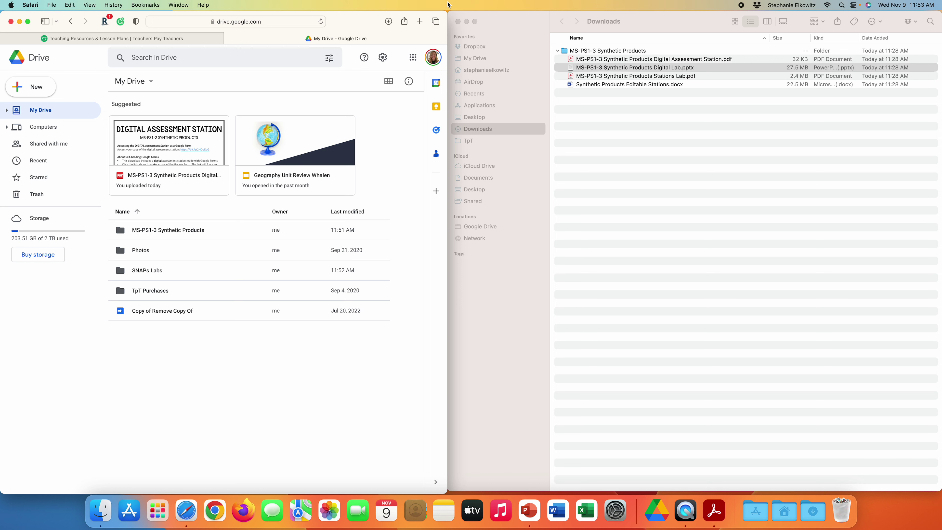
click(779, 252)
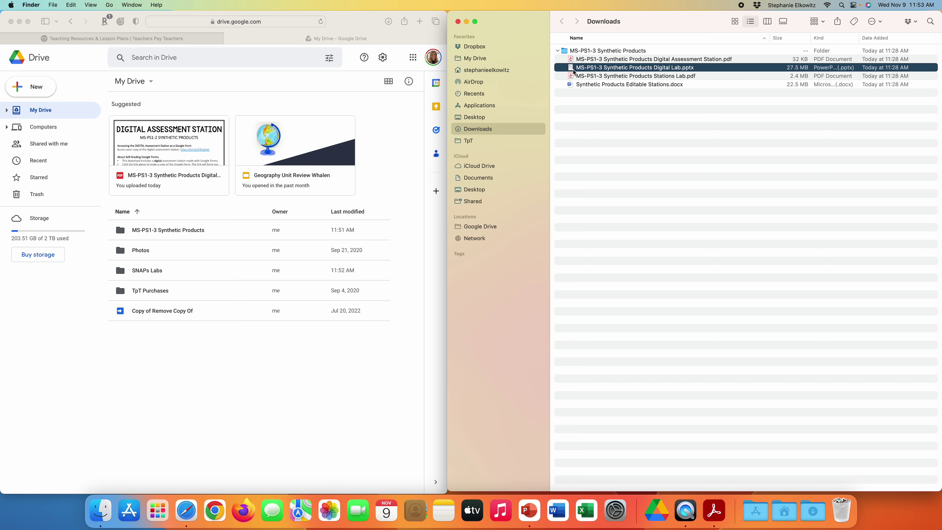
key(Return)
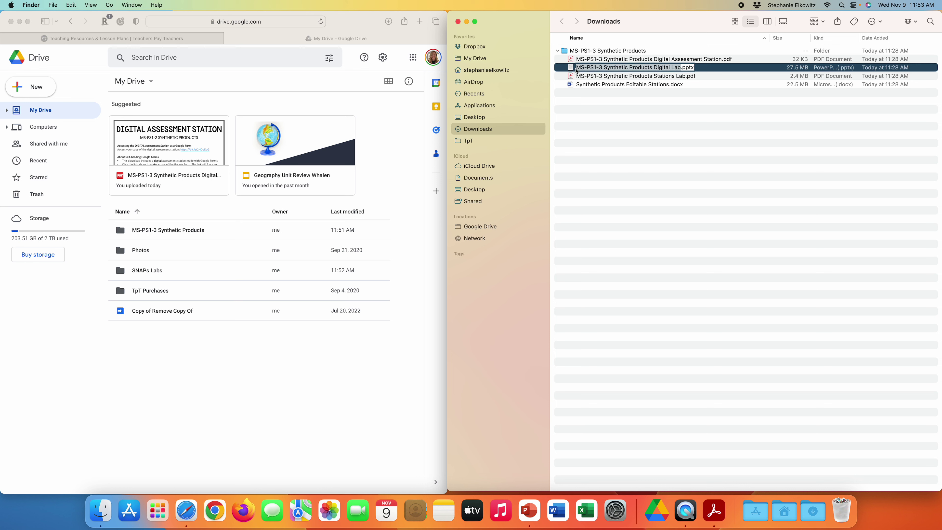
click(571, 68)
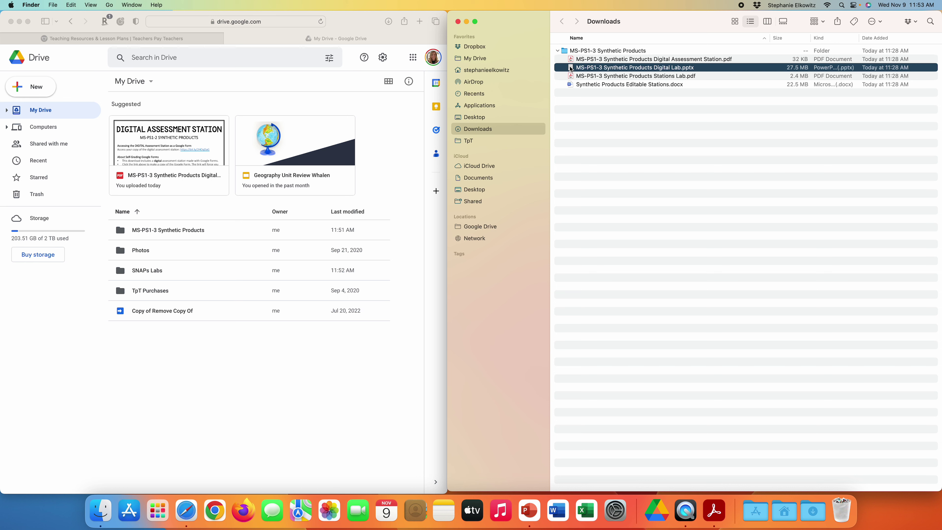
drag(573, 69, 272, 350)
click(180, 365)
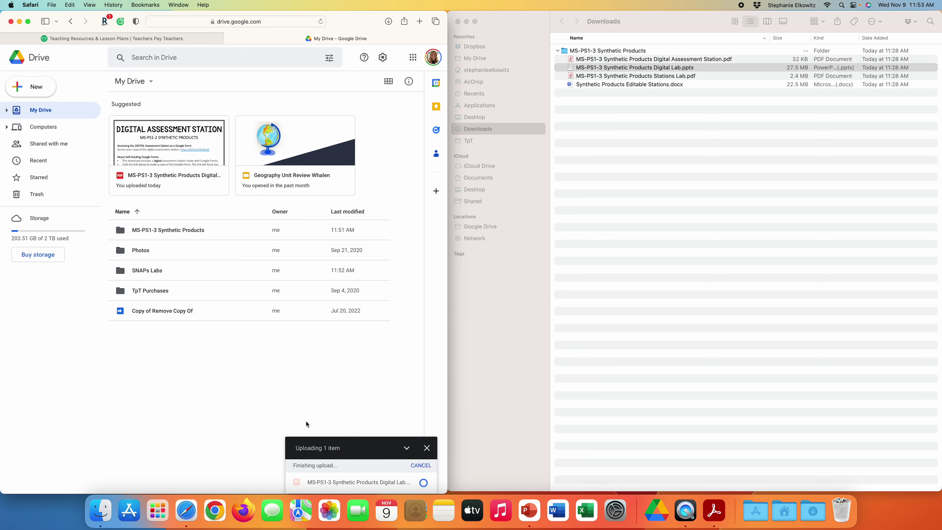
drag(447, 12, 940, 12)
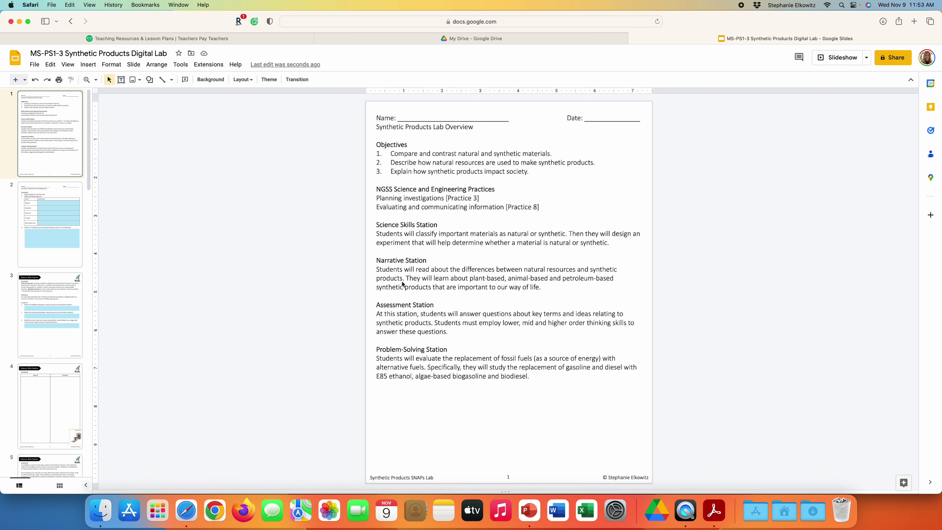
- Preview slides 2–4 of the lab deck, then settle on slide 2, the Pre-Lab Assignment
click(37, 228)
click(41, 326)
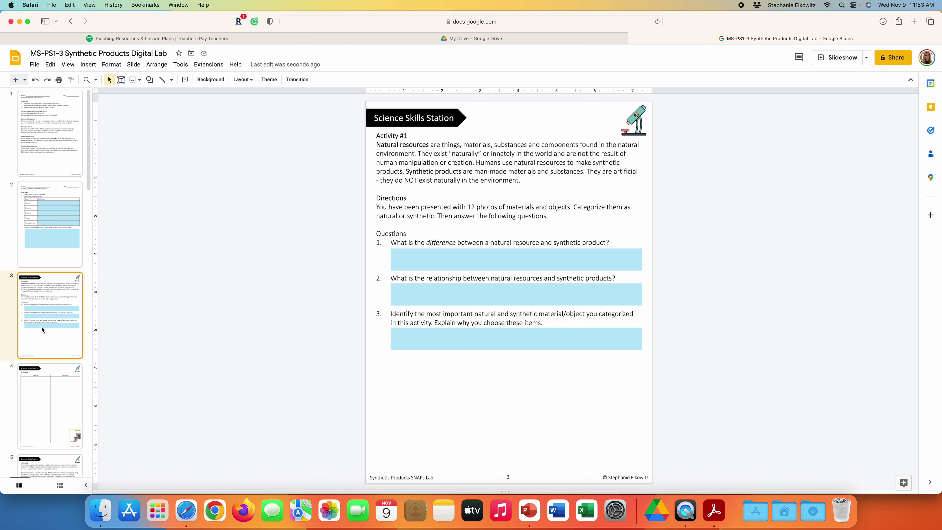
click(48, 416)
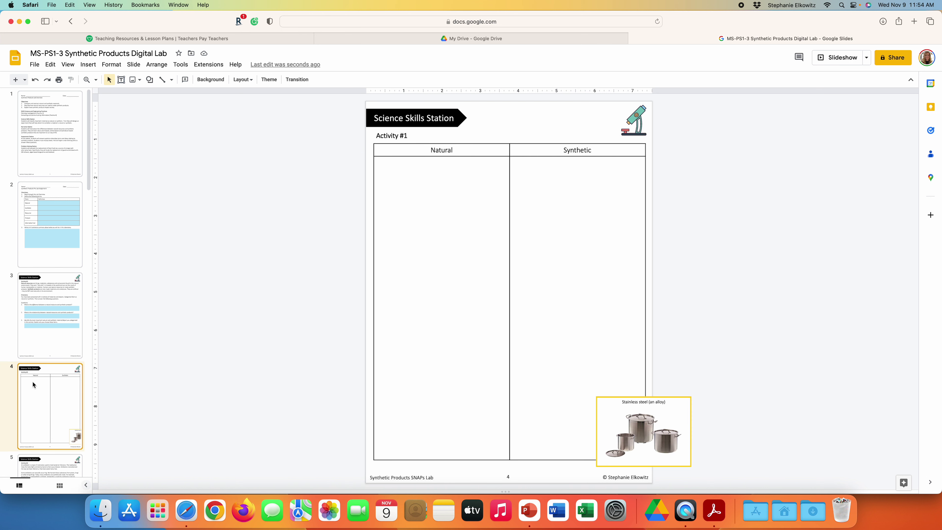
click(41, 307)
click(38, 242)
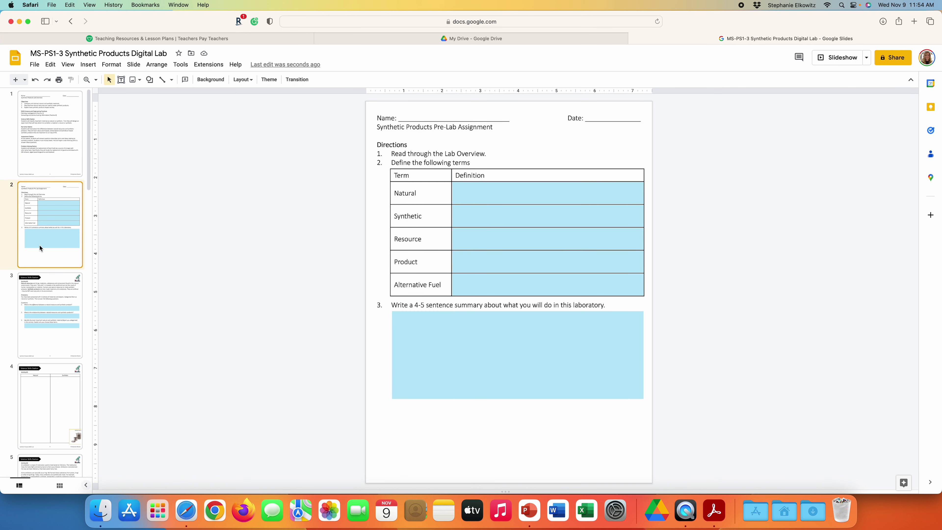
key(Up)
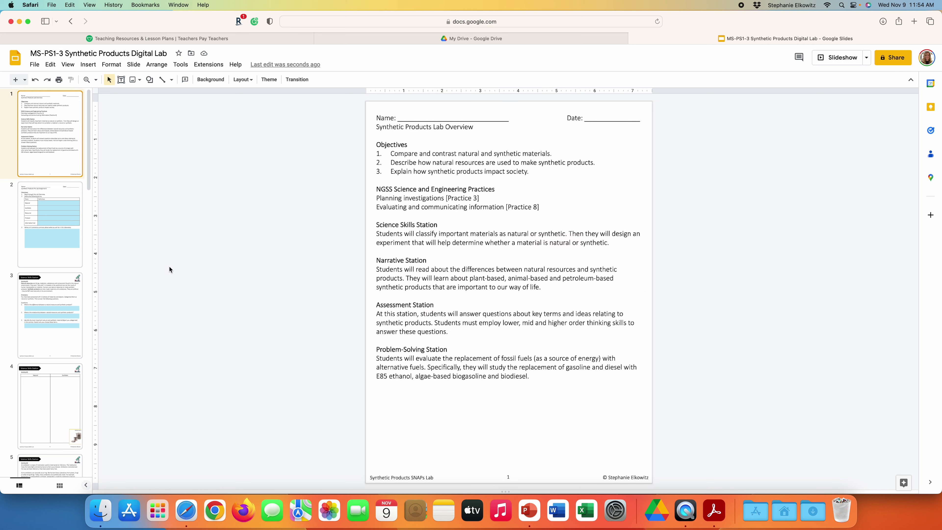
click(68, 236)
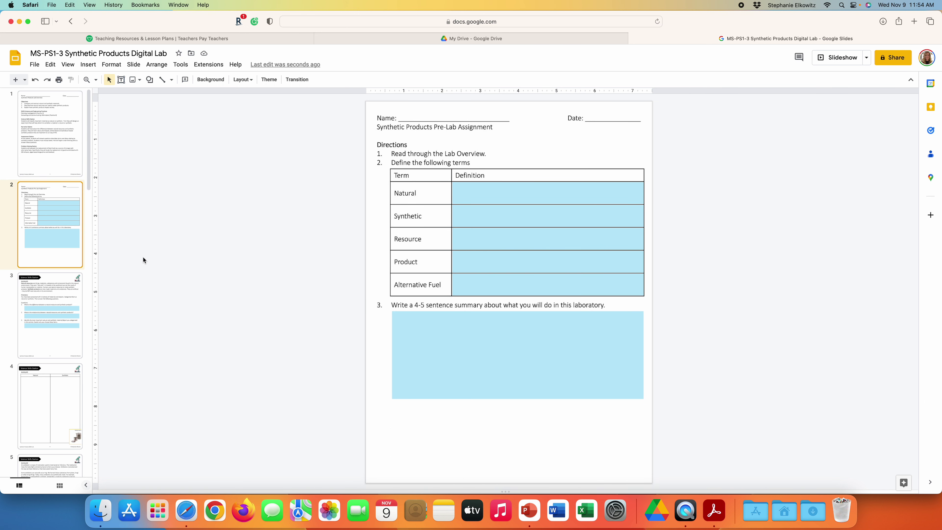
- Type 'I can type here.' into the blue answer box on the Pre-Lab Assignment slide
click(465, 366)
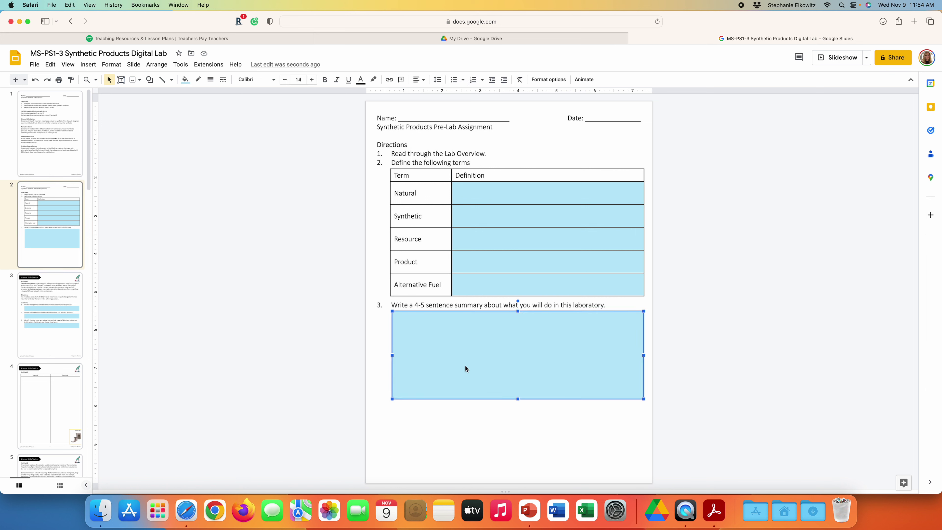
click(466, 365)
text(I can t)
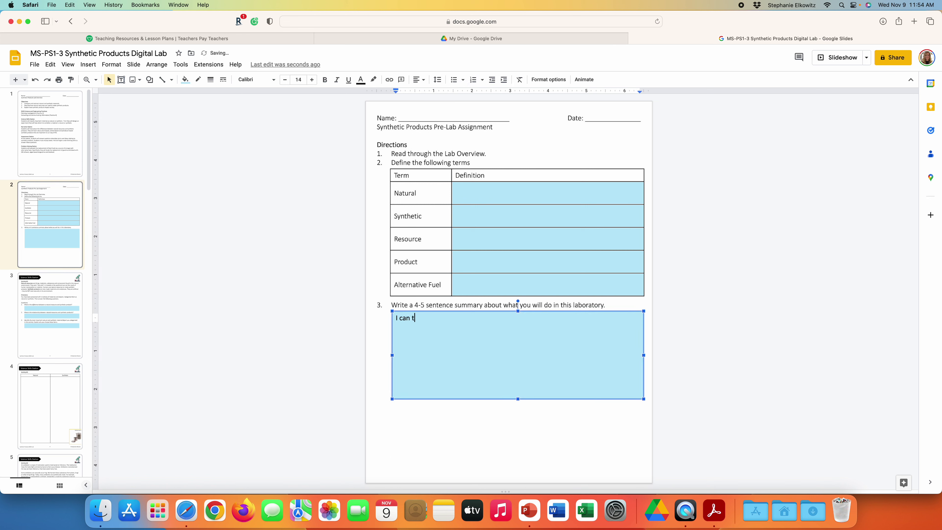
text(ype here.)
key(Page_Down)
- Move the stainless steel photo into the Natural/Synthetic sorting table on slide 4
click(67, 396)
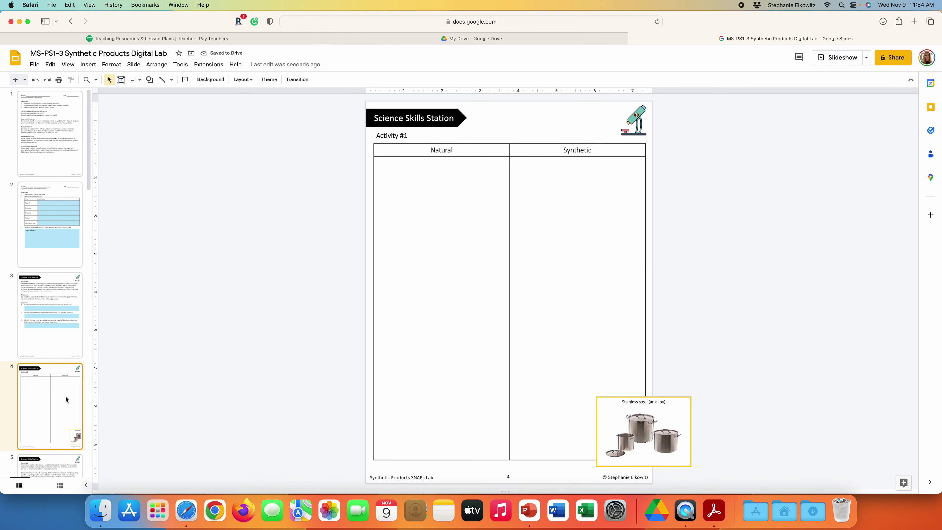
key(Up)
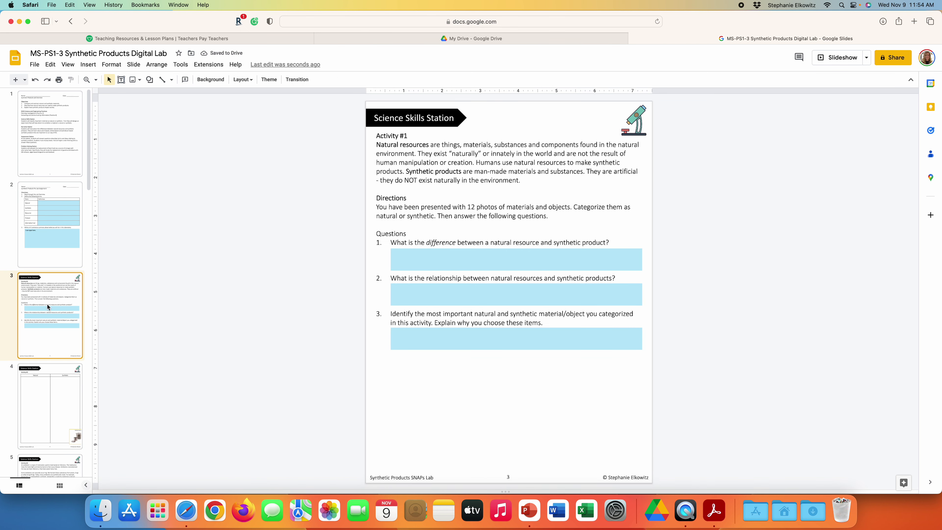
click(65, 397)
drag(616, 430, 481, 416)
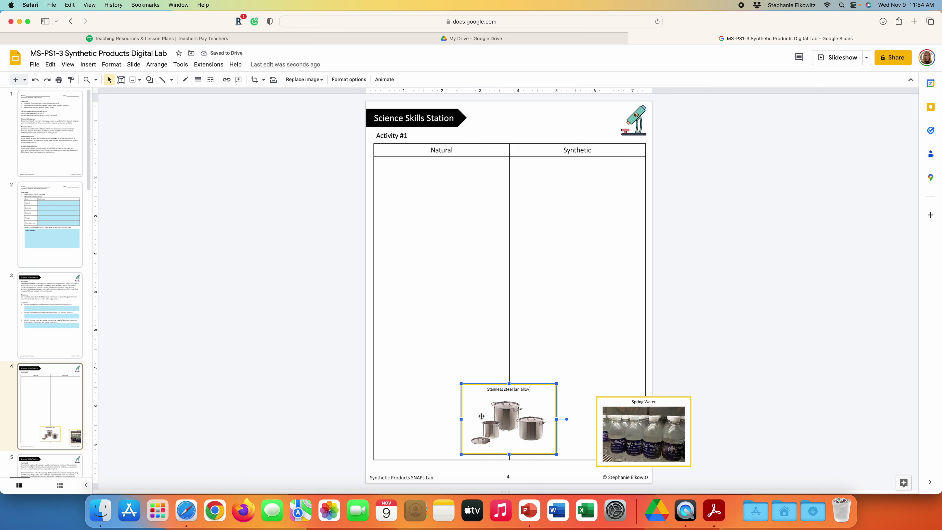
click(184, 379)
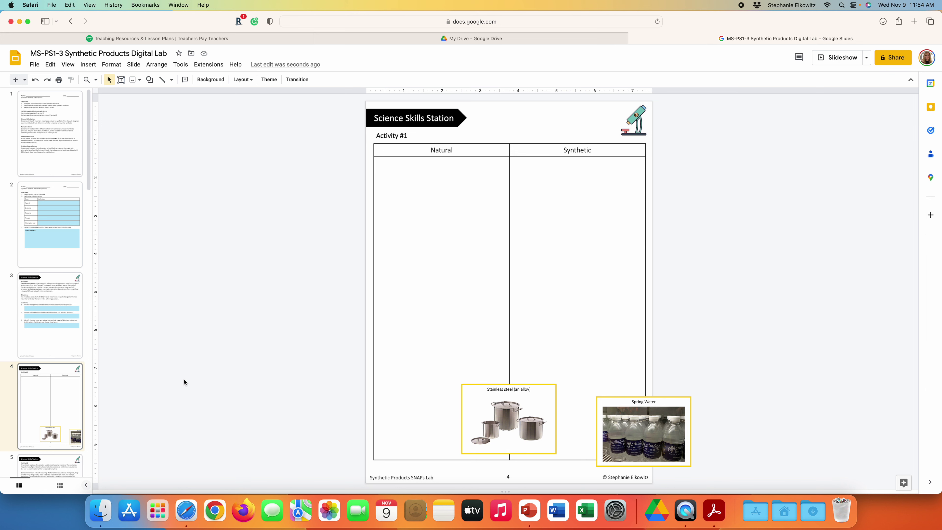
- Delete the Pre-Lab Assignment slide (slide 2) from the deck
click(54, 225)
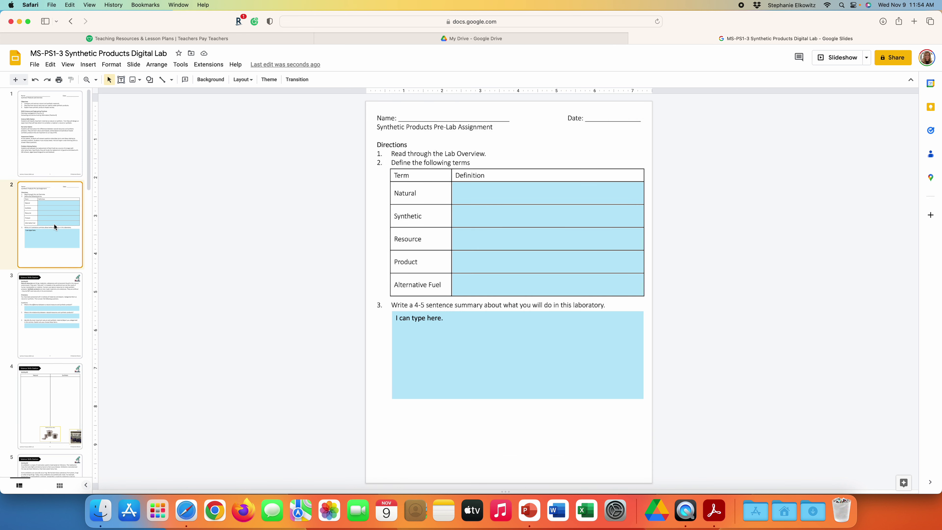
right_click(53, 224)
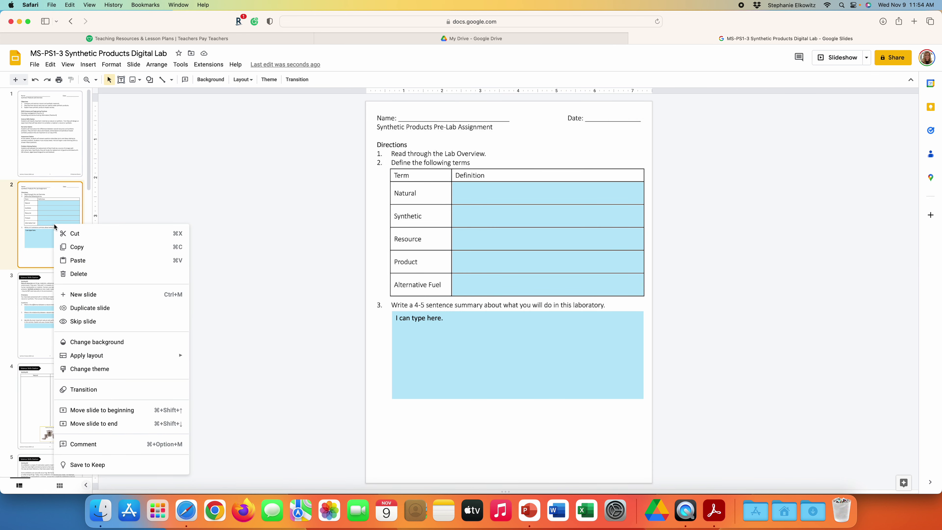
click(91, 272)
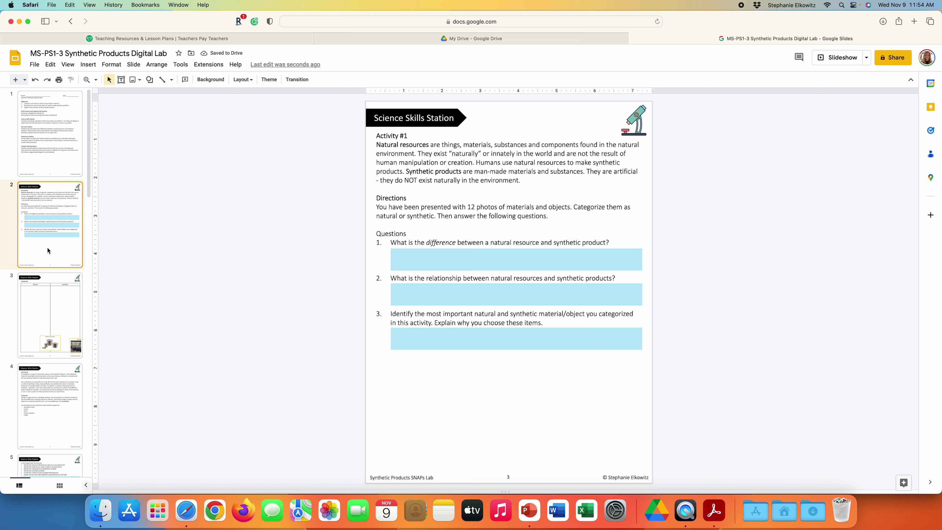
- Delete the final Post-Lab Reflection slide, leaving Synthesis Station as the last slide
scroll(48, 248, down, 20)
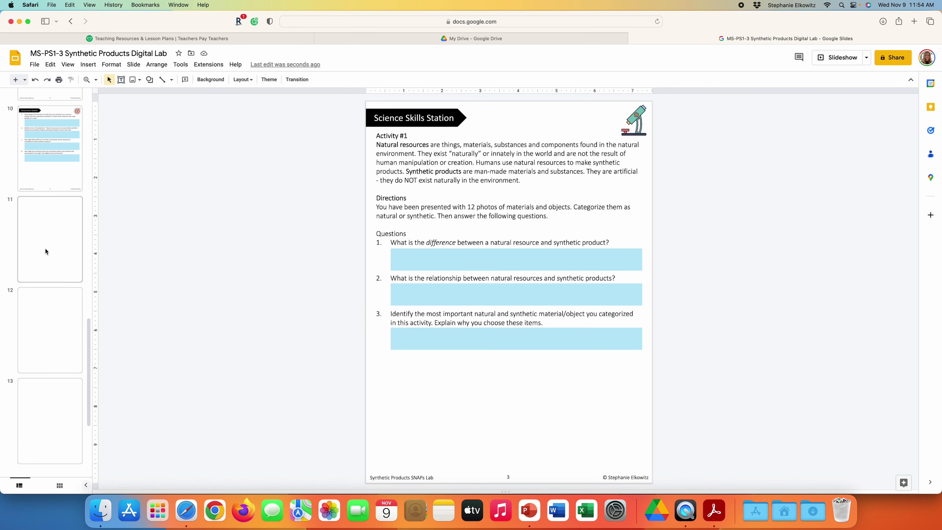
click(63, 419)
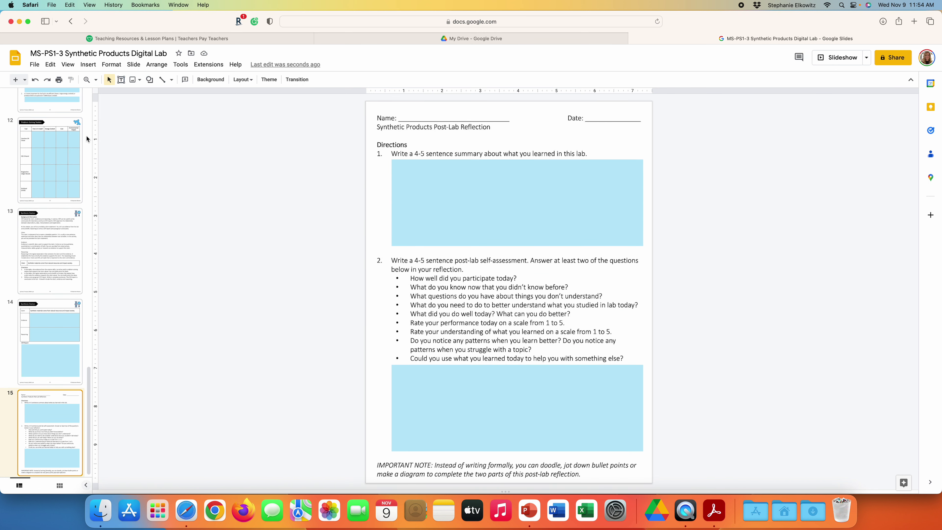
right_click(49, 405)
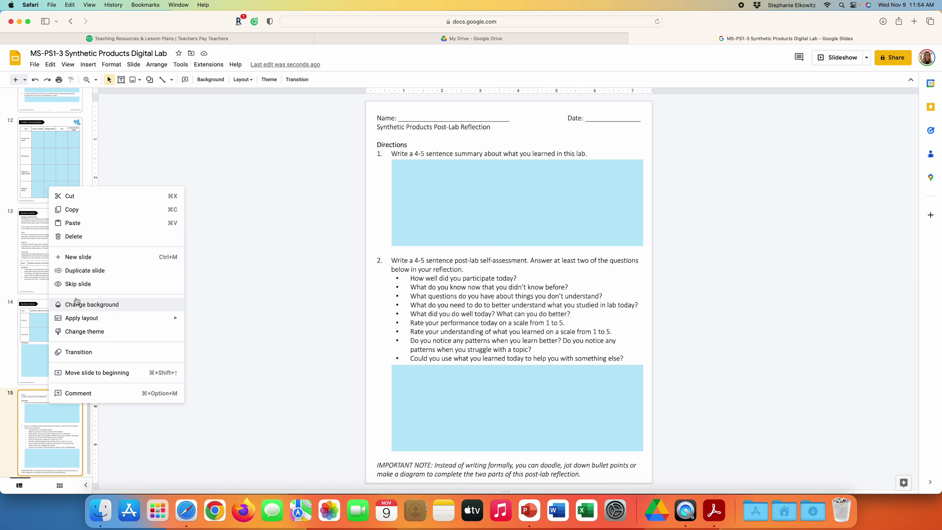
click(66, 237)
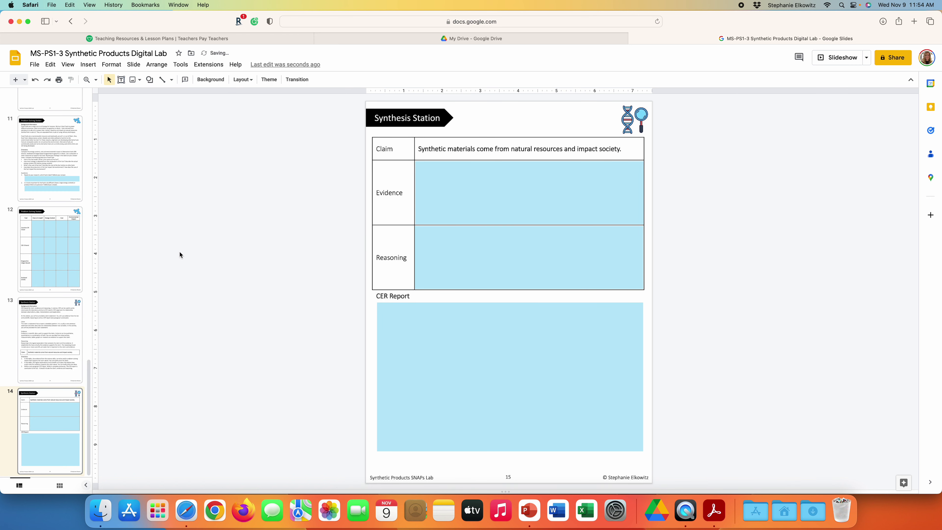